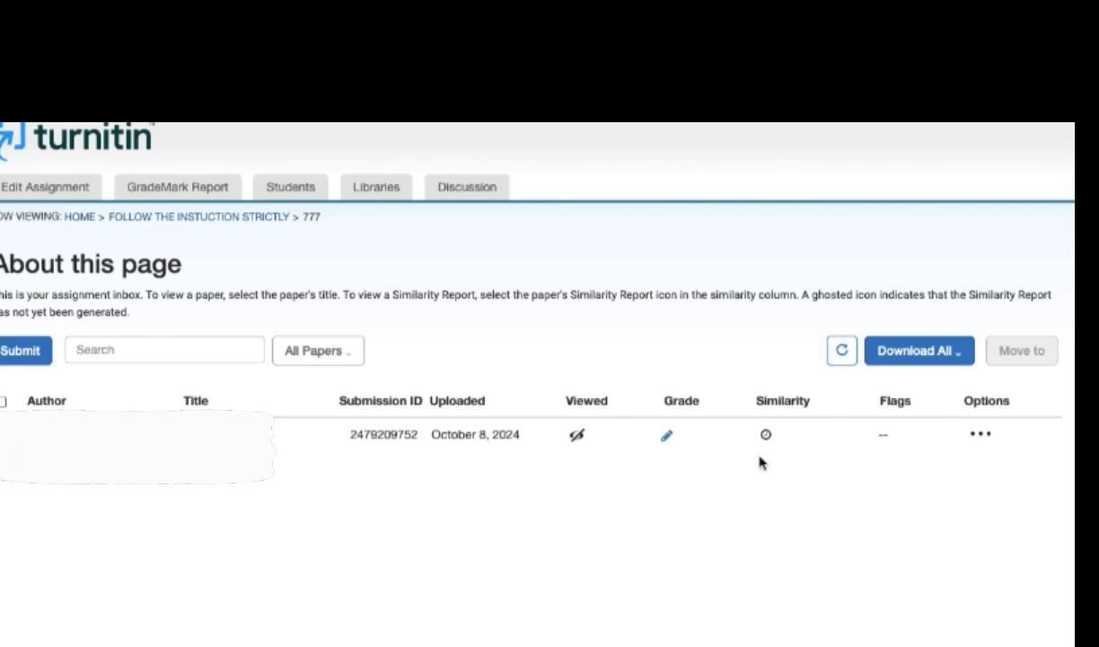
Remove the paper submitted on October 8, 2024 from the assignment 777 inbox and confirm the removal
{"action": "left_click", "coordinate": [981, 437]}
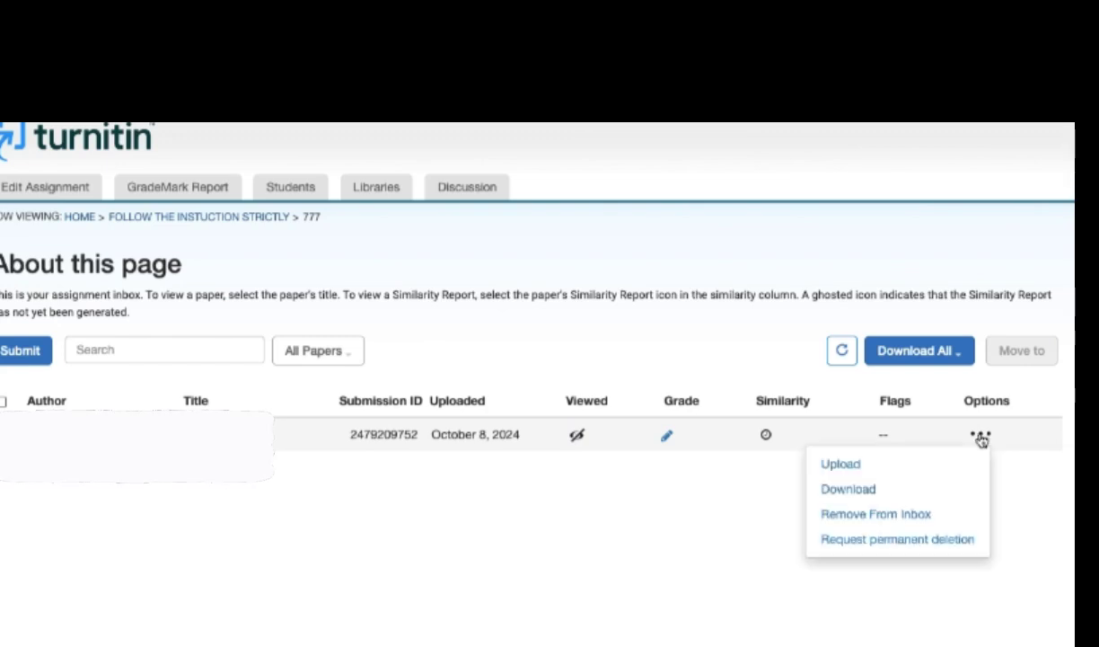
{"action": "left_click", "coordinate": [898, 515]}
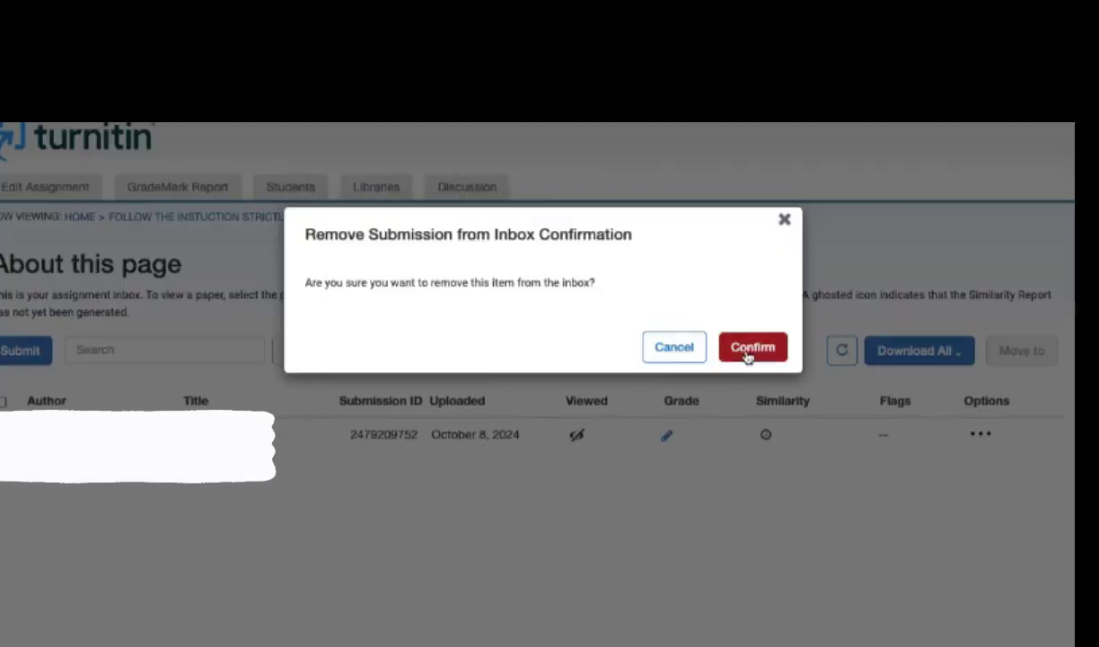
{"action": "left_click", "coordinate": [750, 350]}
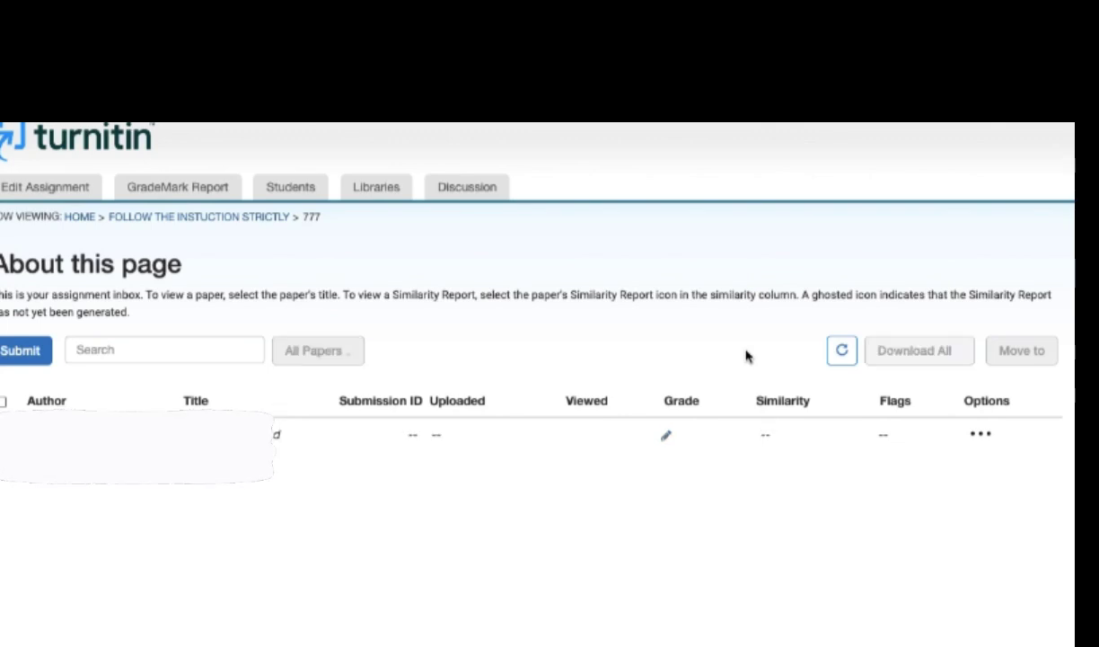
Open assignment 777 for editing from the class homepage and expand its optional settings
{"action": "left_click", "coordinate": [201, 220]}
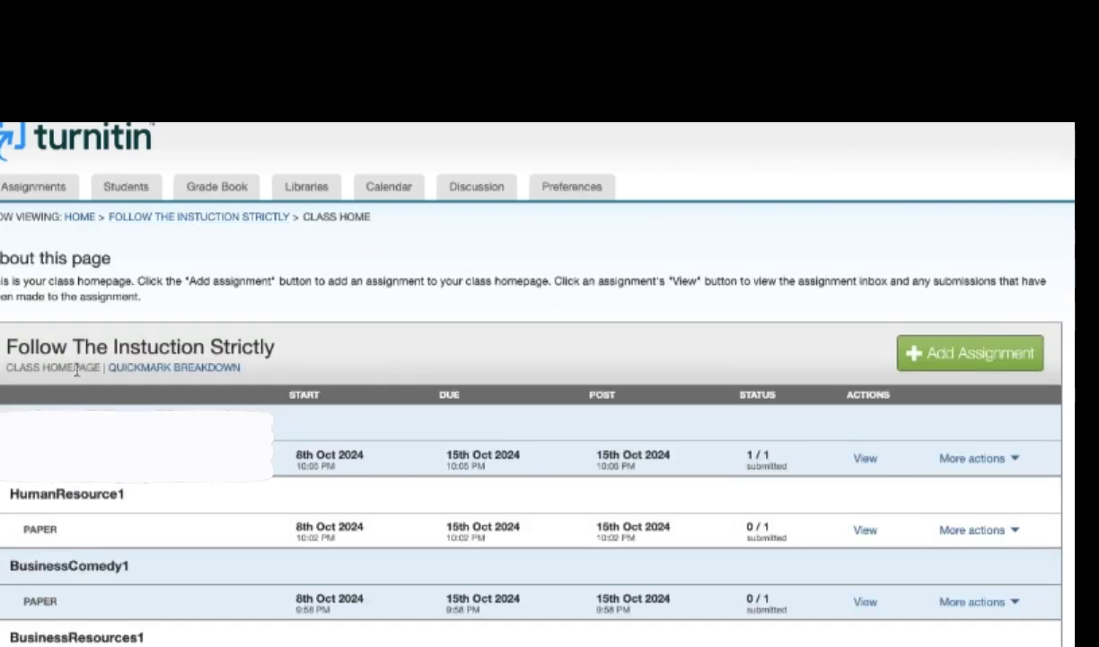
{"action": "scroll", "coordinate": [123, 491], "scroll_direction": "down", "scroll_amount": 6}
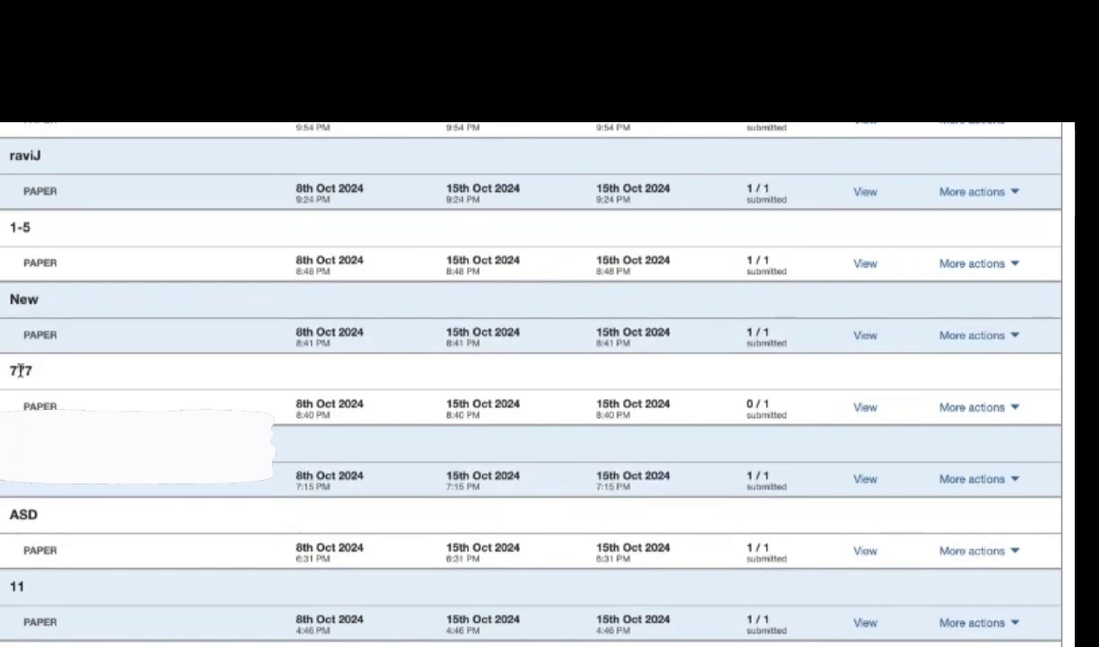
{"action": "left_click", "coordinate": [959, 408]}
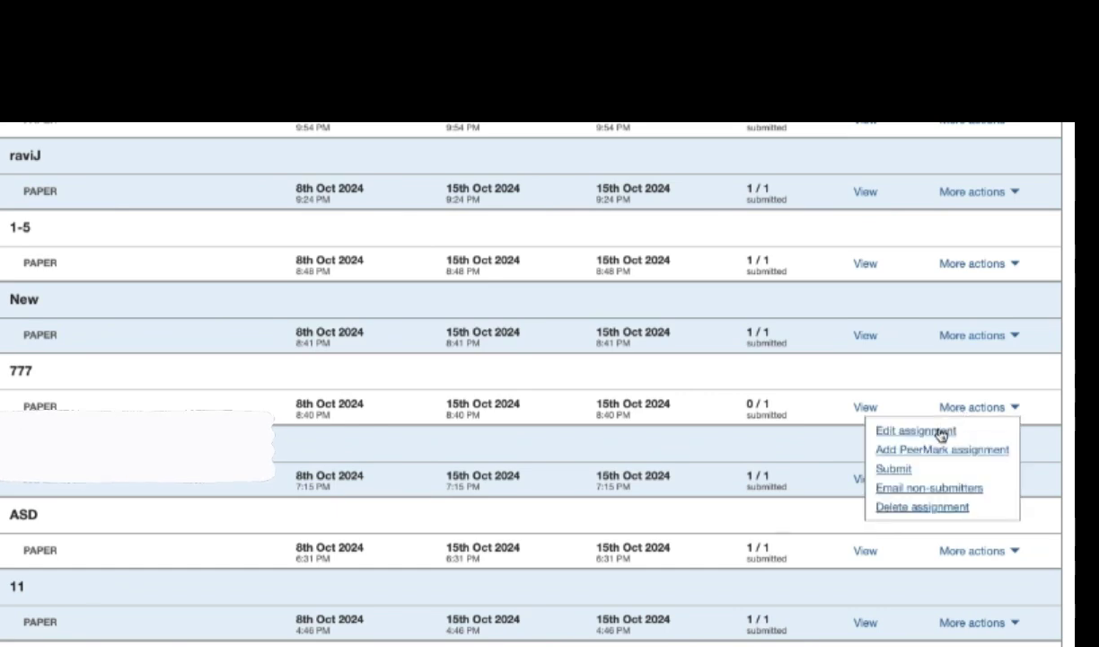
{"action": "left_click", "coordinate": [938, 431]}
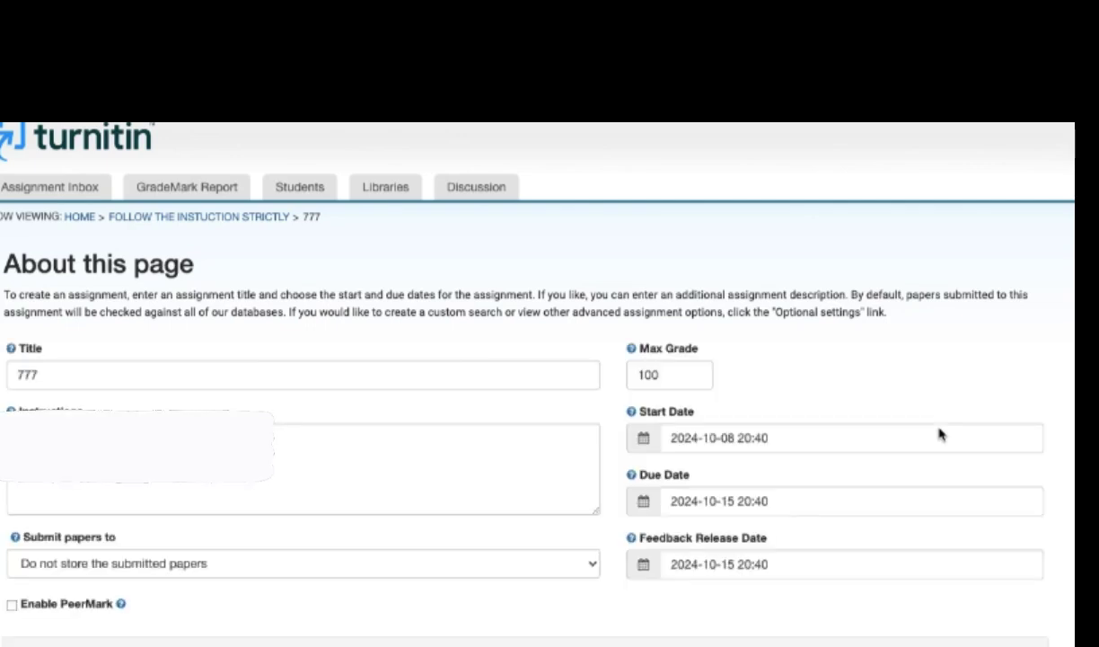
{"action": "scroll", "coordinate": [376, 363], "scroll_direction": "down", "scroll_amount": 3}
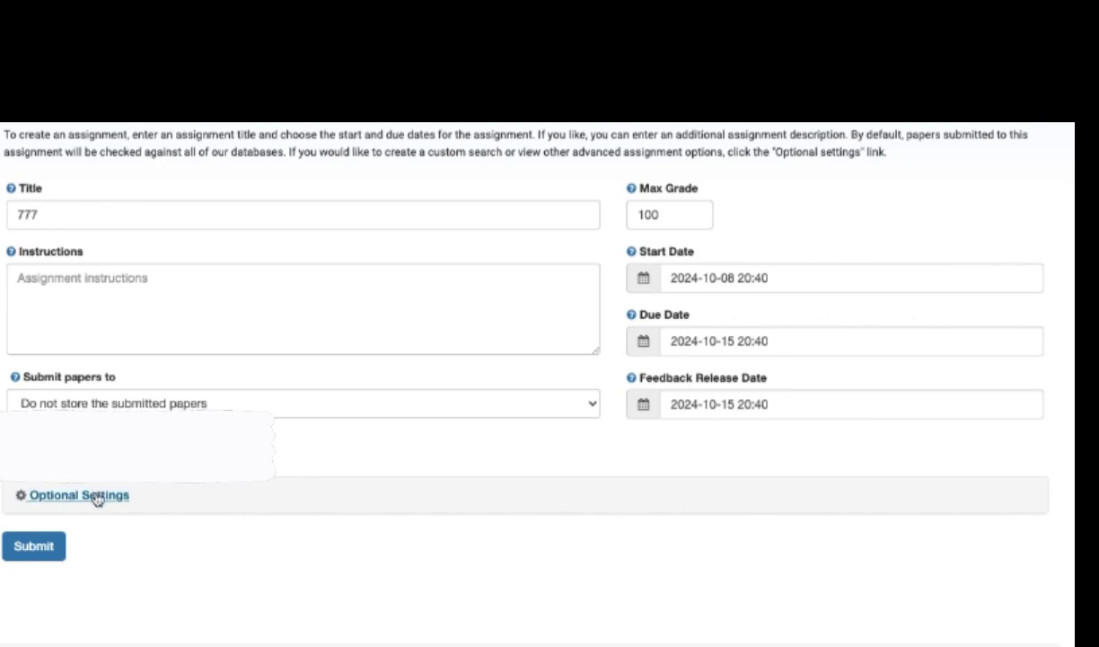
{"action": "left_click", "coordinate": [97, 499]}
Set Similarity Report generation to "Generate reports immediately (students can resubmit until due date)" and save the assignment settings
{"action": "scroll", "coordinate": [97, 499], "scroll_direction": "down", "scroll_amount": 5}
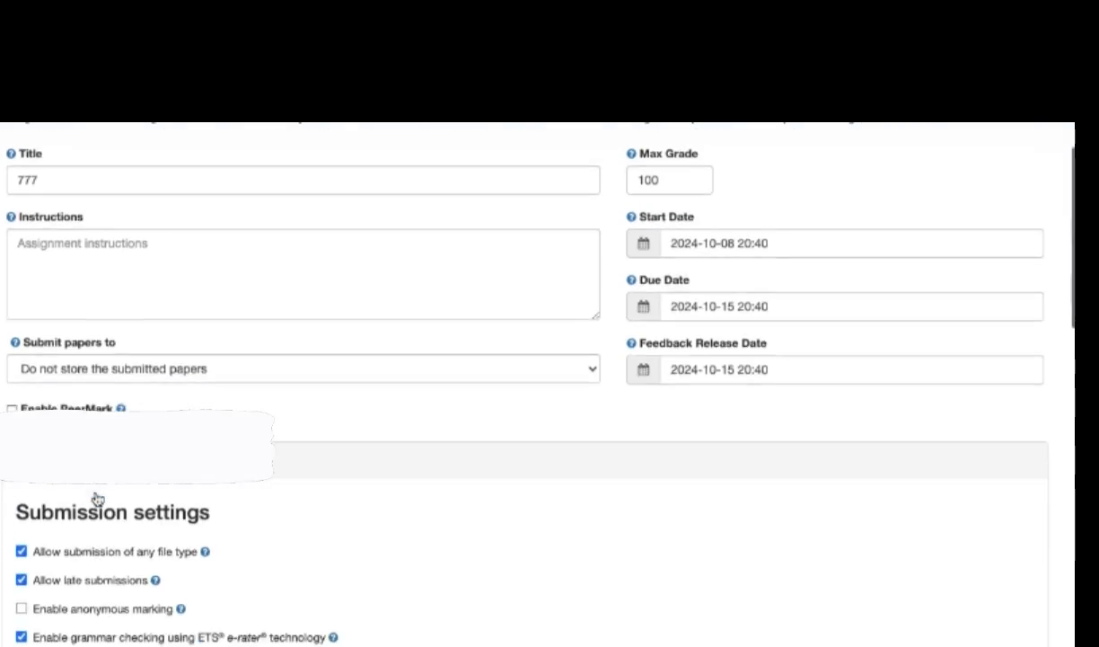
{"action": "scroll", "coordinate": [97, 499], "scroll_direction": "down", "scroll_amount": 4}
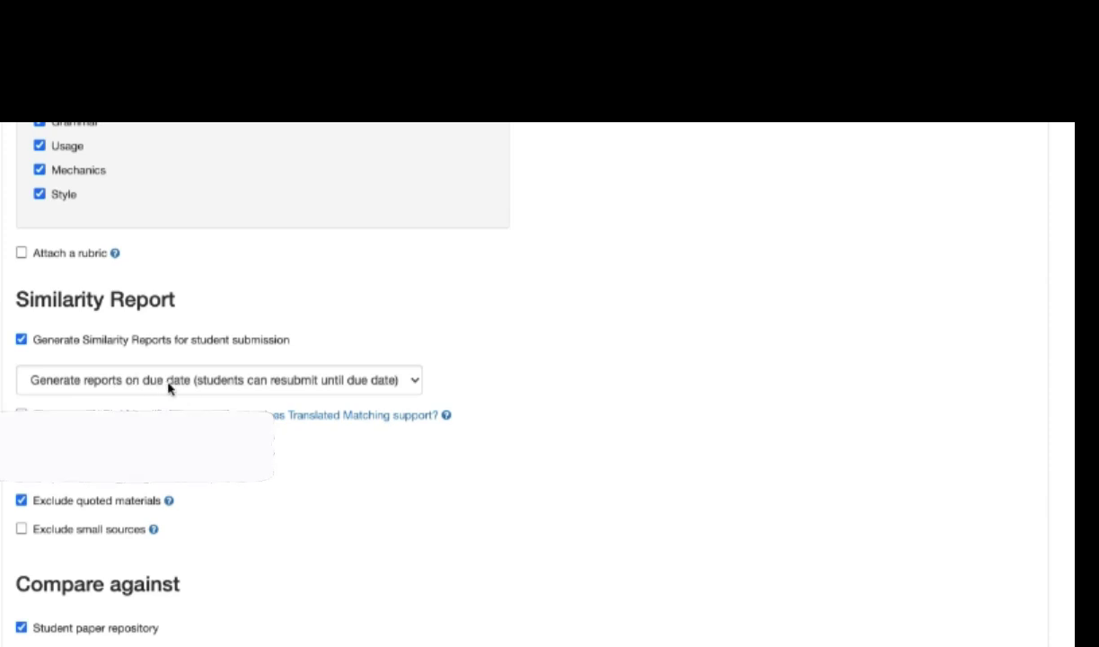
{"action": "left_click", "coordinate": [194, 389]}
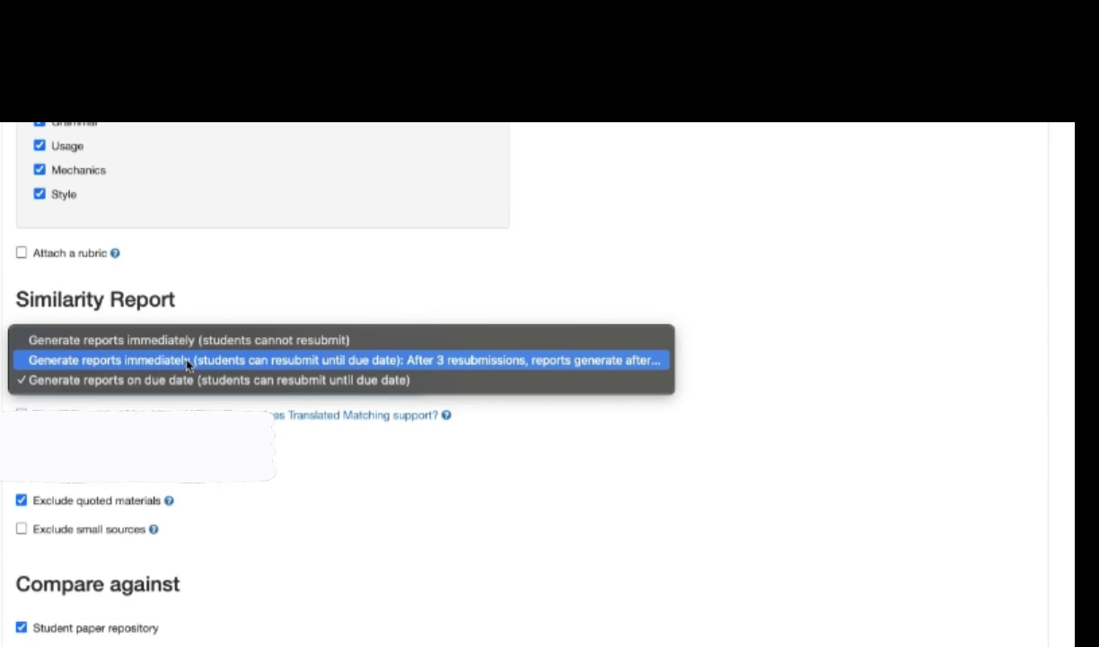
{"action": "left_click", "coordinate": [187, 361]}
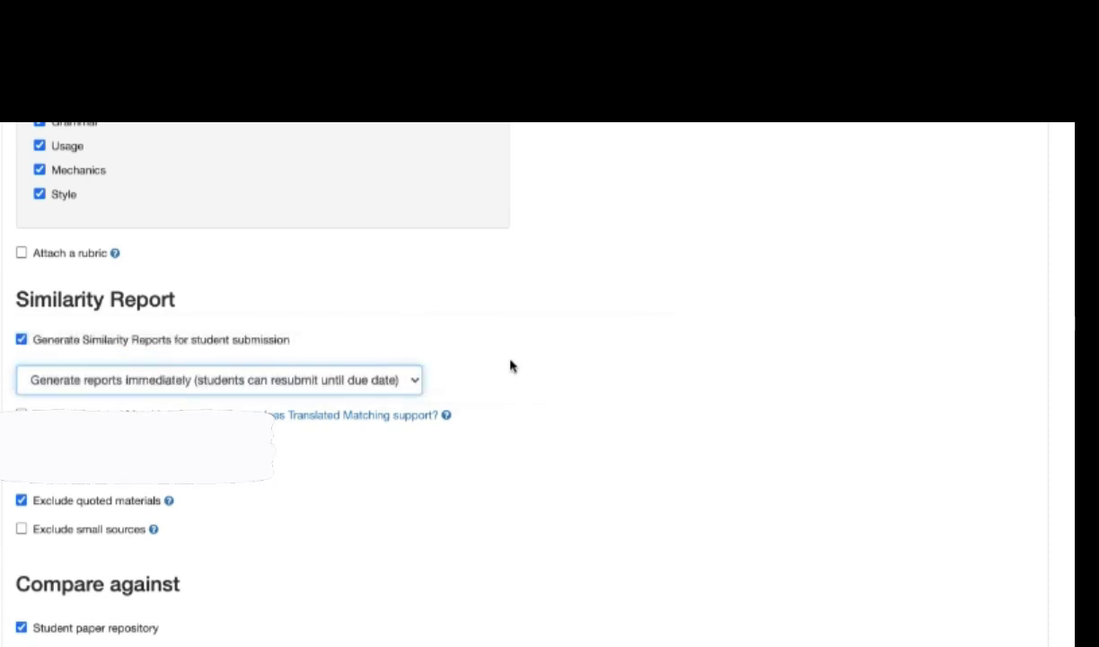
{"action": "key", "text": "space"}
{"action": "left_click", "coordinate": [519, 380]}
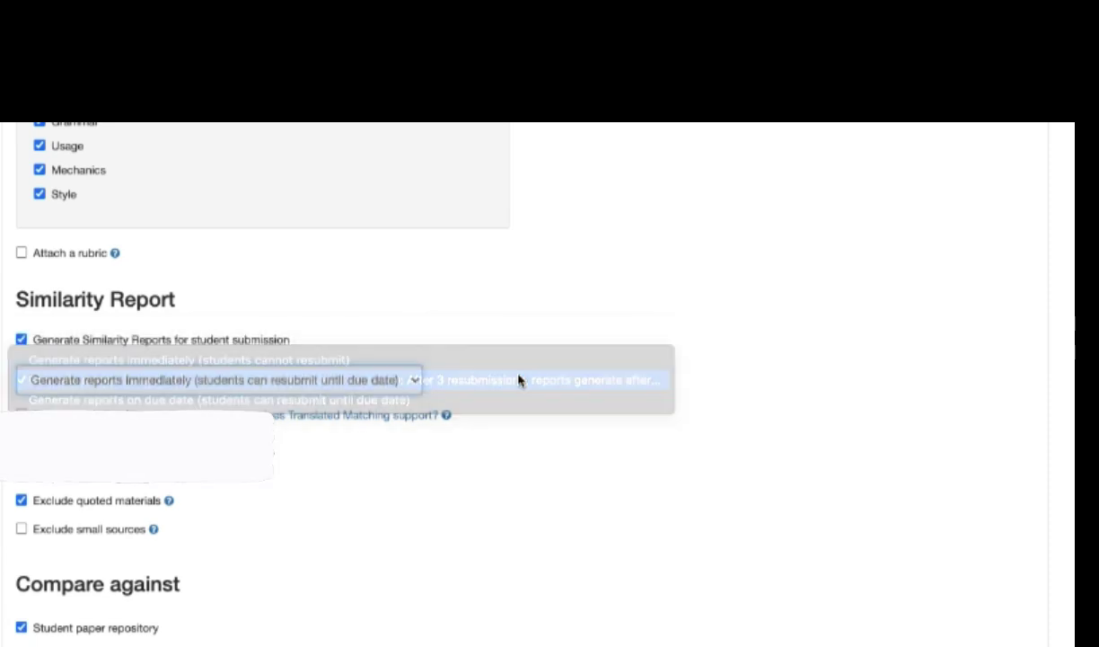
{"action": "scroll", "coordinate": [628, 385], "scroll_direction": "down", "scroll_amount": 1}
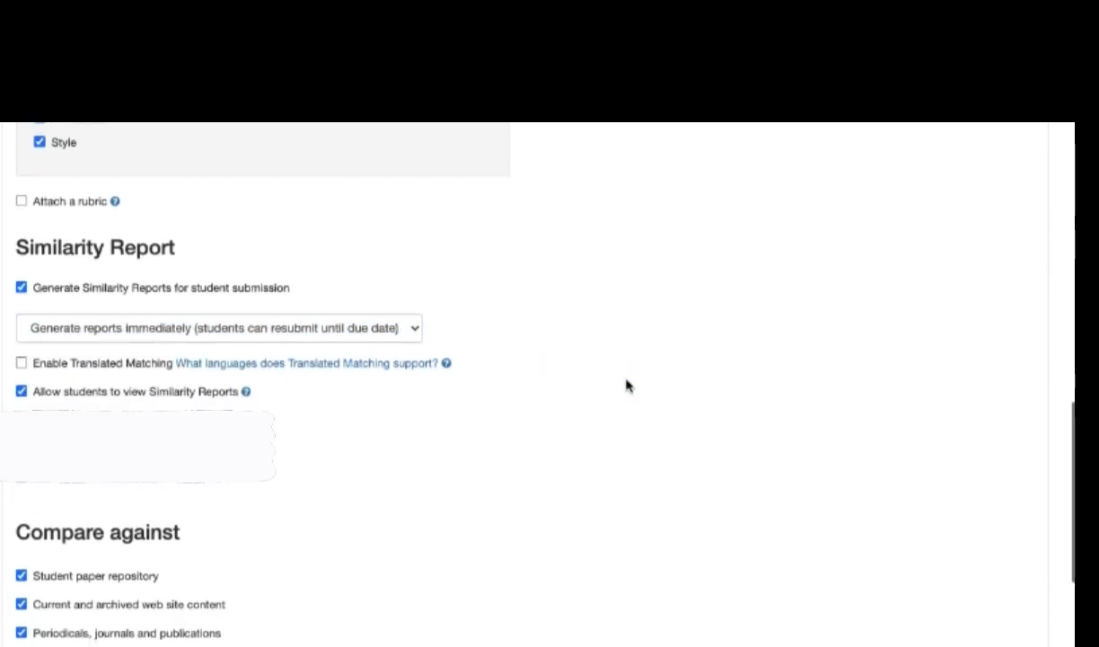
{"action": "scroll", "coordinate": [628, 385], "scroll_direction": "down", "scroll_amount": 5}
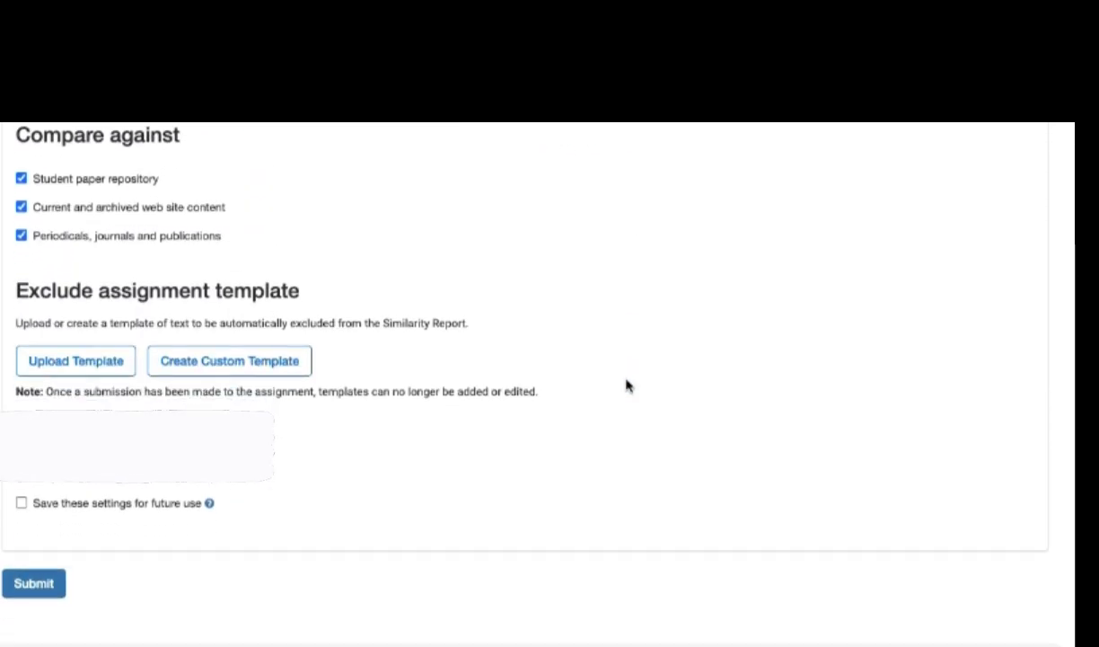
{"action": "left_click", "coordinate": [34, 583]}
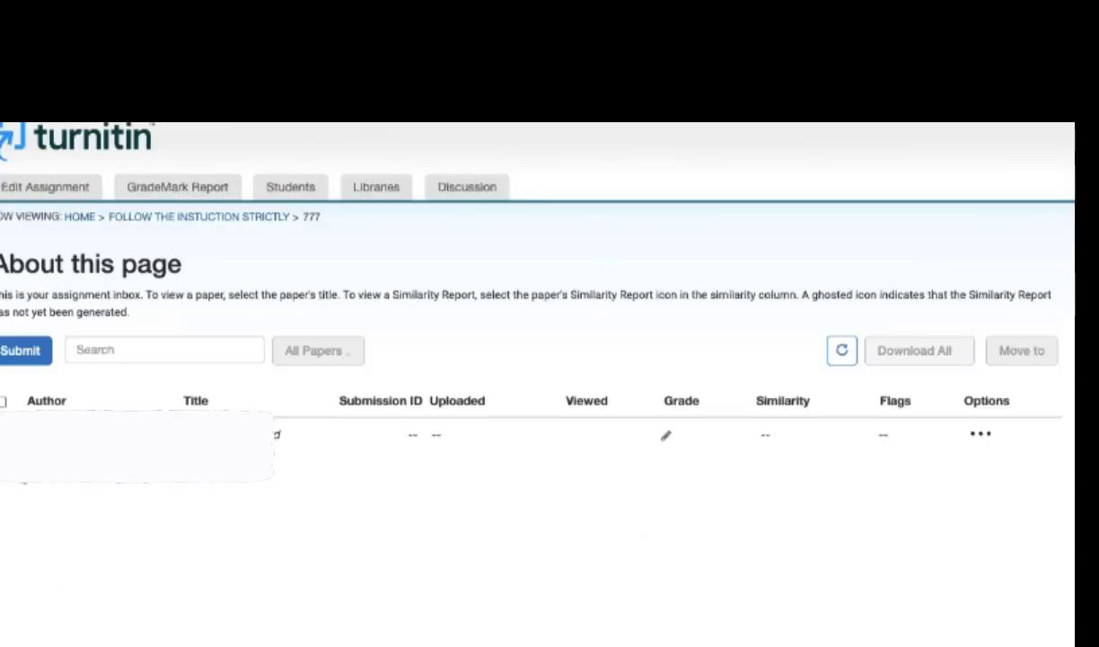
Start a single file upload for assignment 777, choosing the listed student as author and entering ";llllll" as the submission title
{"action": "left_click", "coordinate": [22, 357]}
{"action": "left_click", "coordinate": [71, 389]}
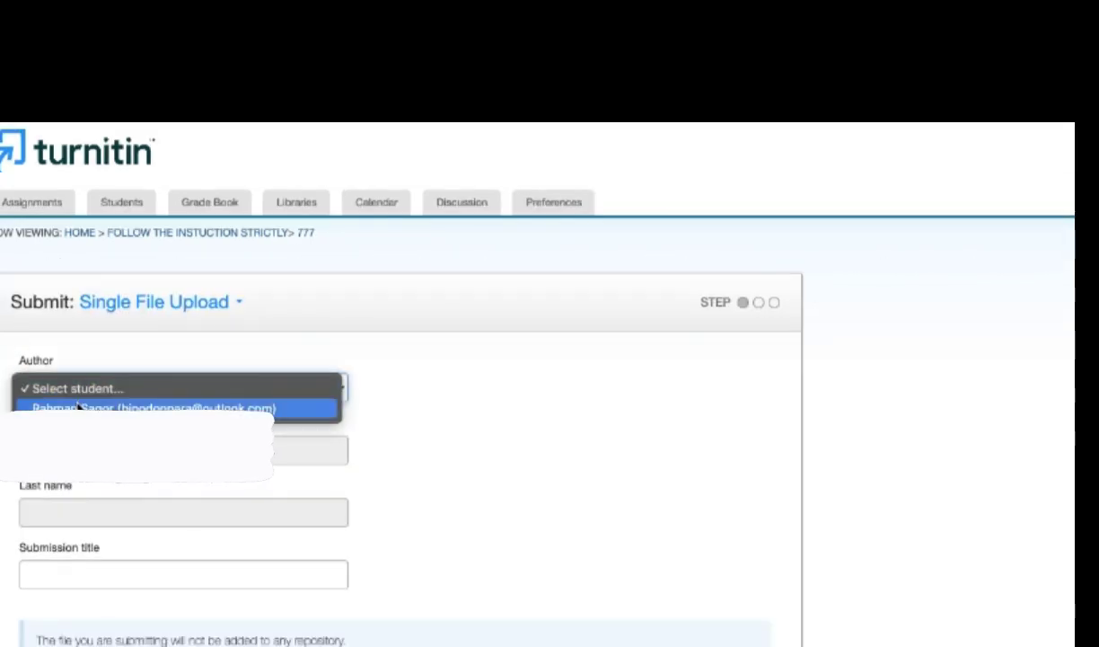
{"action": "left_click", "coordinate": [86, 407]}
{"action": "left_click", "coordinate": [103, 571]}
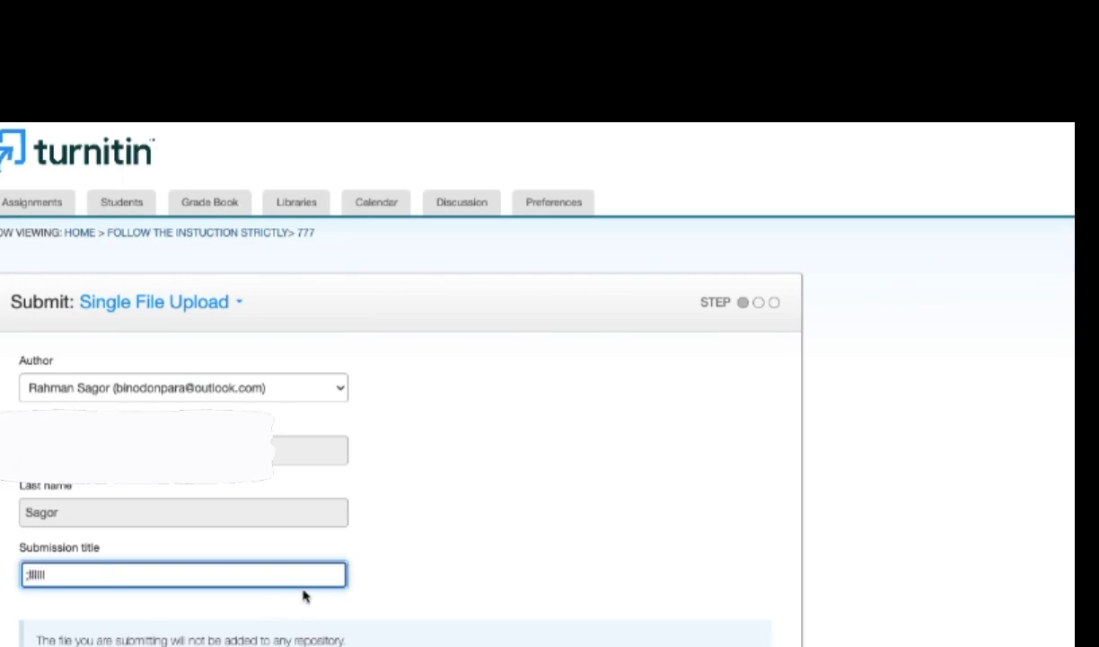
{"action": "left_click", "coordinate": [379, 576]}
Attach the Word document Executive Summary from the Documents folder and upload it to the submission
{"action": "scroll", "coordinate": [379, 576], "scroll_direction": "down", "scroll_amount": 4}
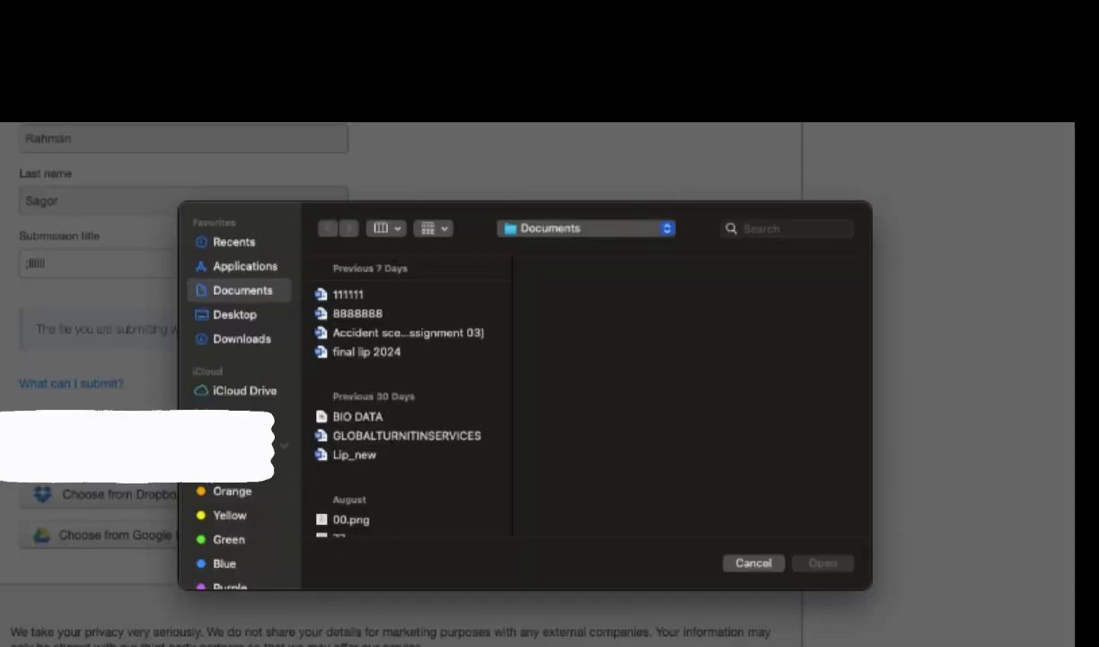
{"action": "key", "text": "Down"}
{"action": "key", "text": "Down"}
{"action": "key", "text": "Down"}
{"action": "key", "text": "Down"}
{"action": "key", "text": "Down"}
{"action": "key", "text": "Down"}
{"action": "key", "text": "Down"}
{"action": "key", "text": "Down"}
{"action": "key", "text": "Down"}
{"action": "key", "text": "Down"}
{"action": "key", "text": "Down"}
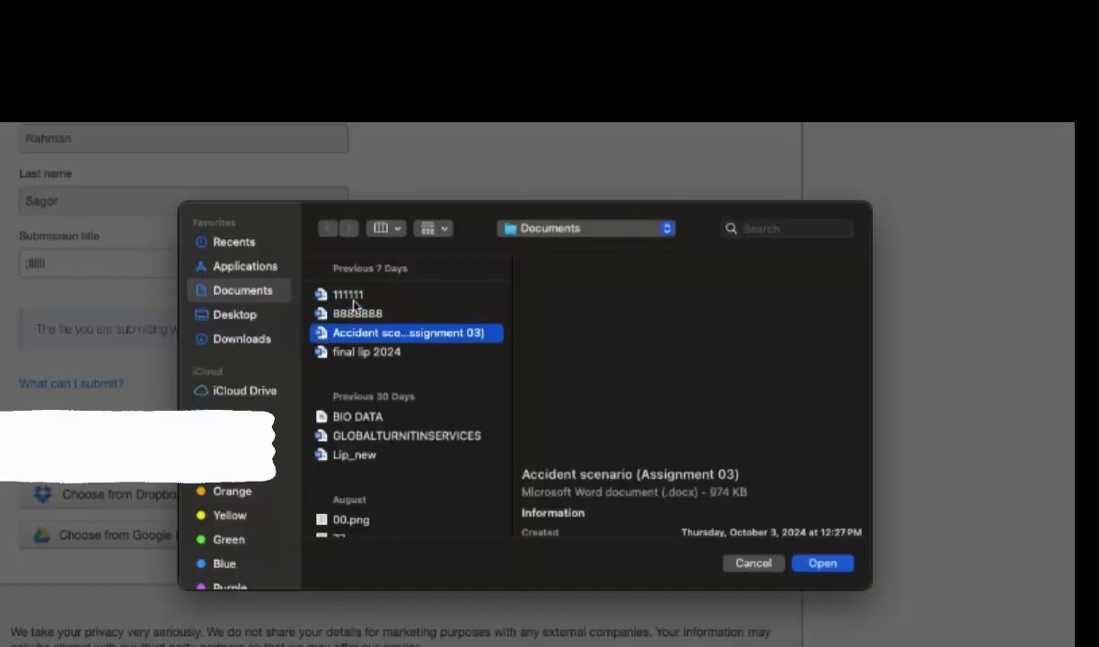
{"action": "key", "text": "Down"}
{"action": "key", "text": "Down"}
{"action": "key", "text": "Down"}
{"action": "key", "text": "Down"}
{"action": "key", "text": "Down"}
{"action": "key", "text": "Down"}
{"action": "key", "text": "Down"}
{"action": "key", "text": "Down"}
{"action": "key", "text": "Down"}
{"action": "key", "text": "Down"}
{"action": "key", "text": "Down"}
{"action": "key", "text": "Down"}
{"action": "key", "text": "Down"}
{"action": "key", "text": "Down"}
{"action": "key", "text": "Down"}
{"action": "key", "text": "Down"}
{"action": "key", "text": "Down"}
{"action": "key", "text": "Down"}
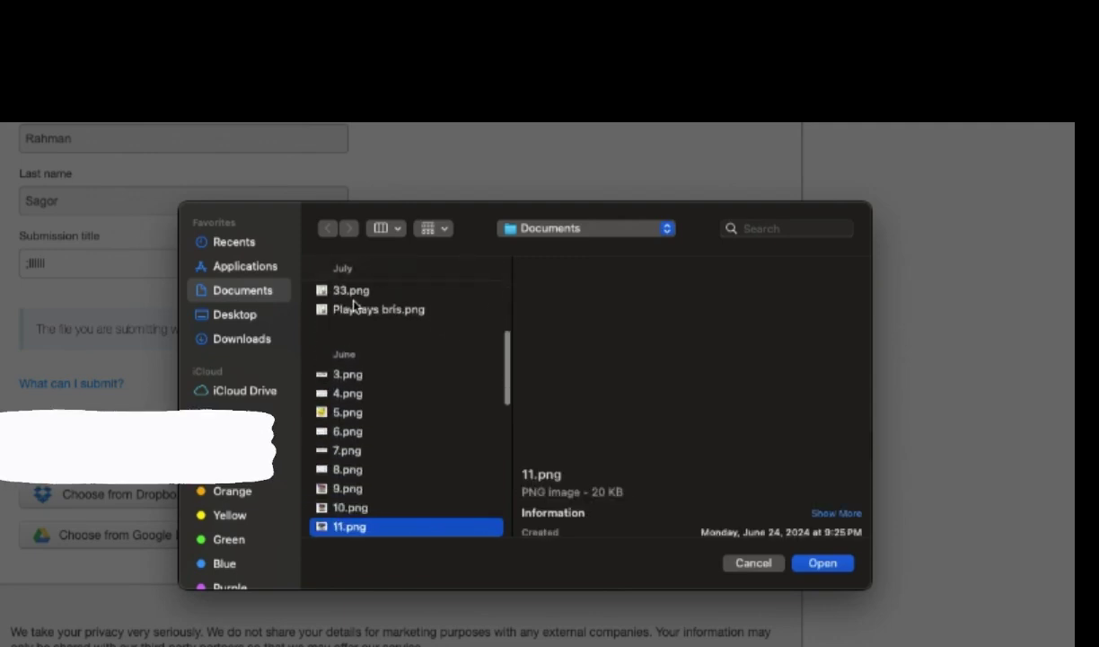
{"action": "key", "text": "Down"}
{"action": "key", "text": "Down"}
{"action": "key", "text": "Down"}
{"action": "key", "text": "Down"}
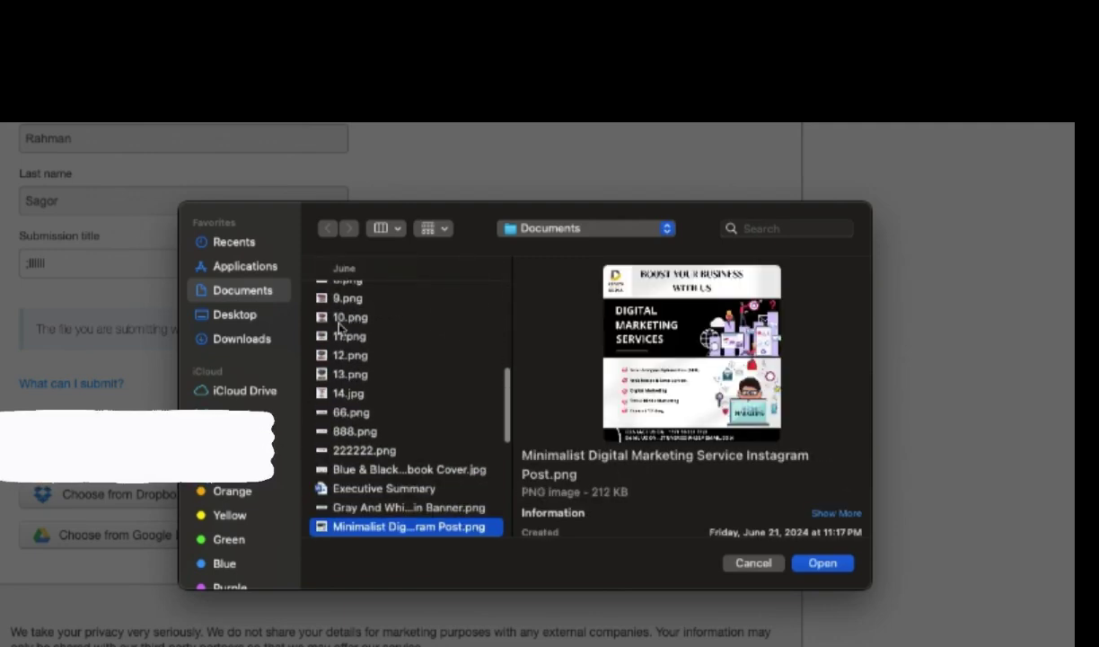
{"action": "left_click", "coordinate": [385, 486]}
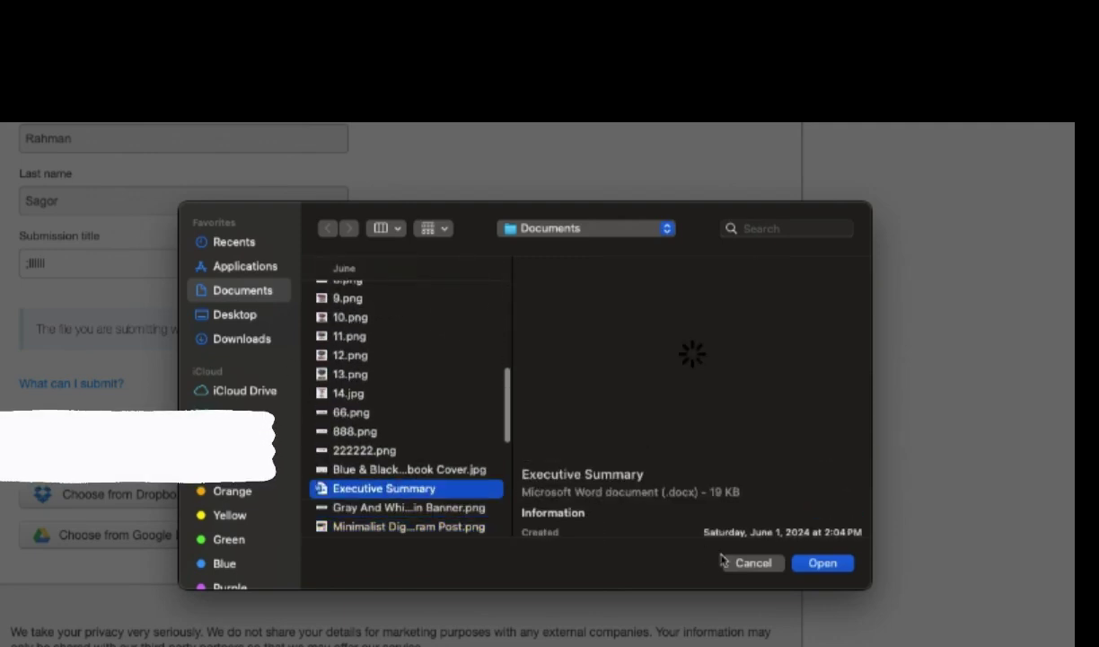
{"action": "left_click", "coordinate": [811, 566]}
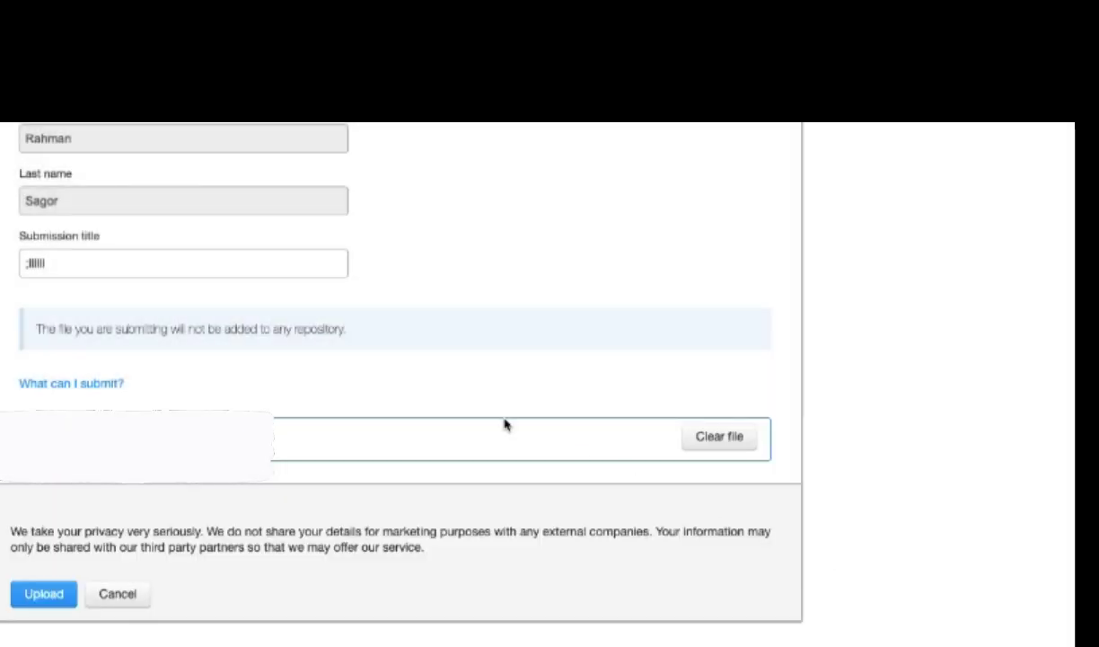
{"action": "left_click", "coordinate": [40, 597]}
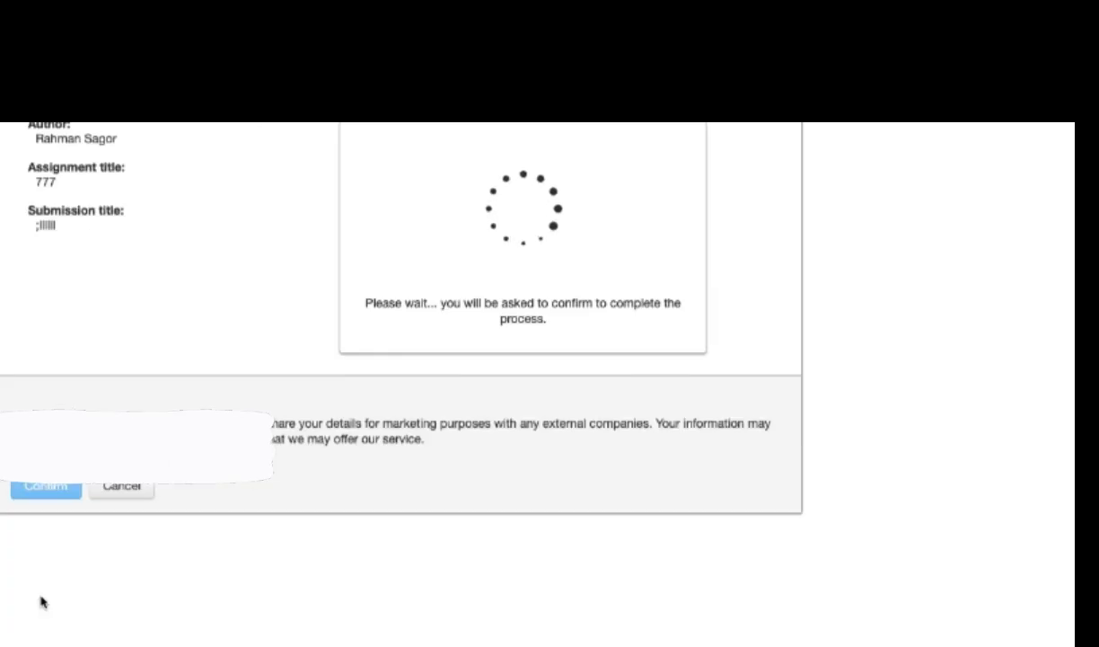
{"action": "scroll", "coordinate": [101, 515], "scroll_direction": "up", "scroll_amount": 3}
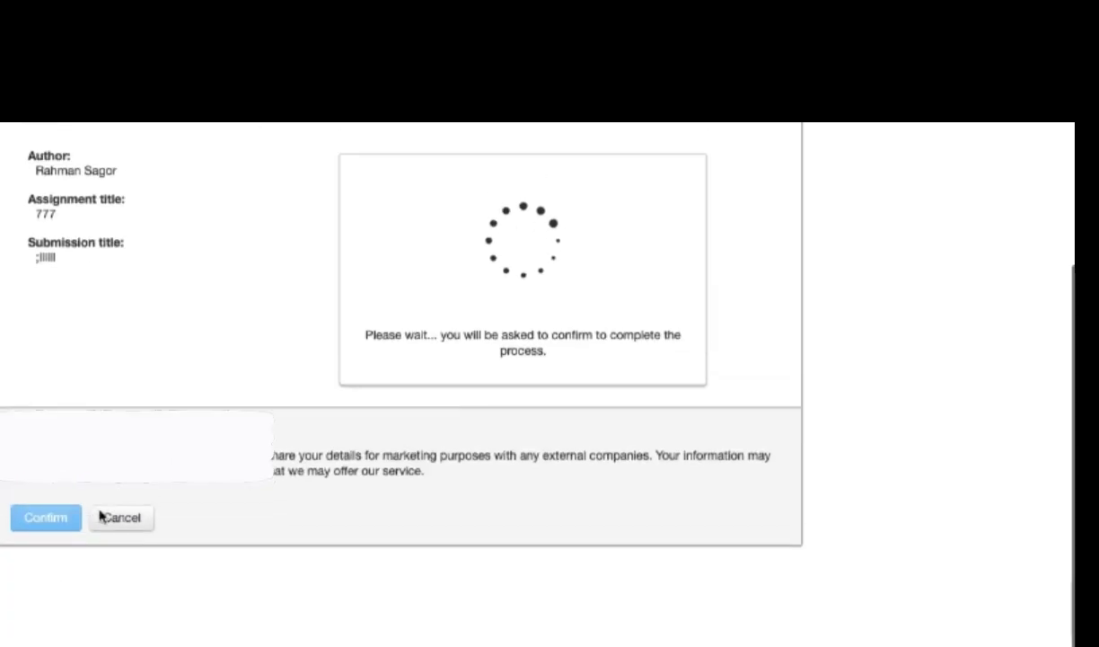